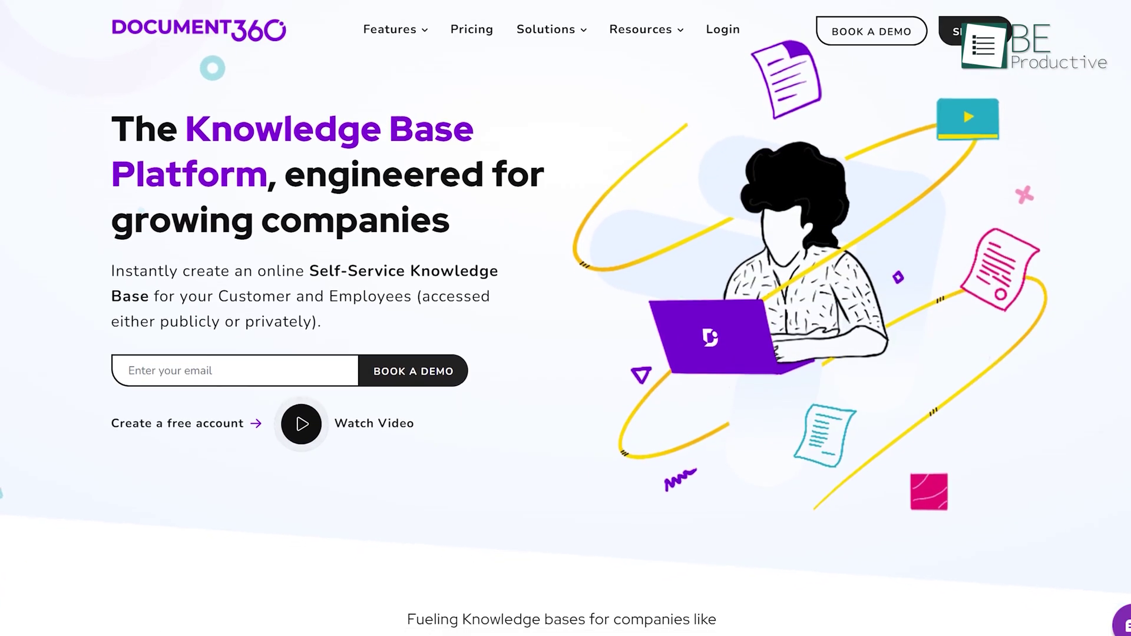
Step: Scroll through the Documentation settings to review the Markdown editor and 30-day review reminder
scroll(566, 318, "down", 1)
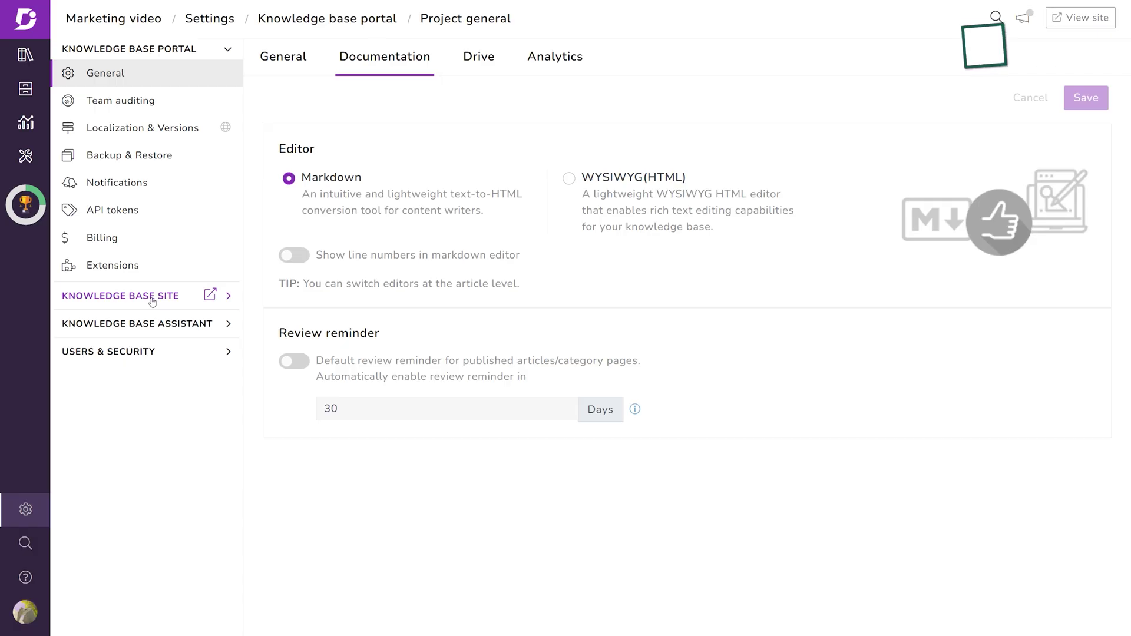
Step: Expand the Knowledge base site, Knowledge base assistant and Users & security settings sections
left_click(226, 297)
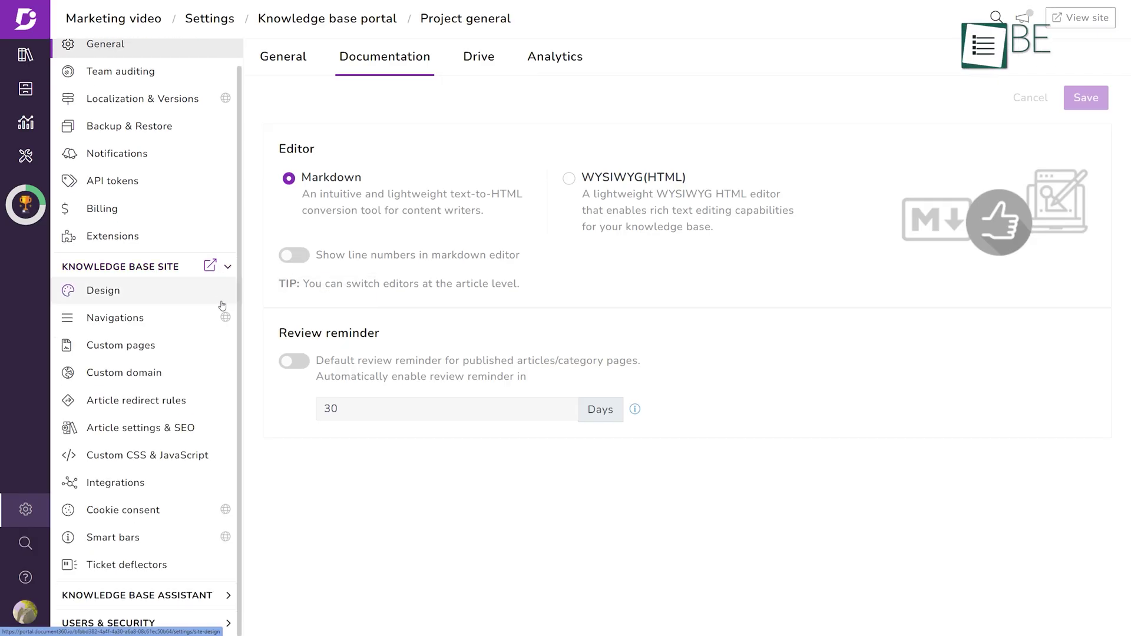
left_click(221, 601)
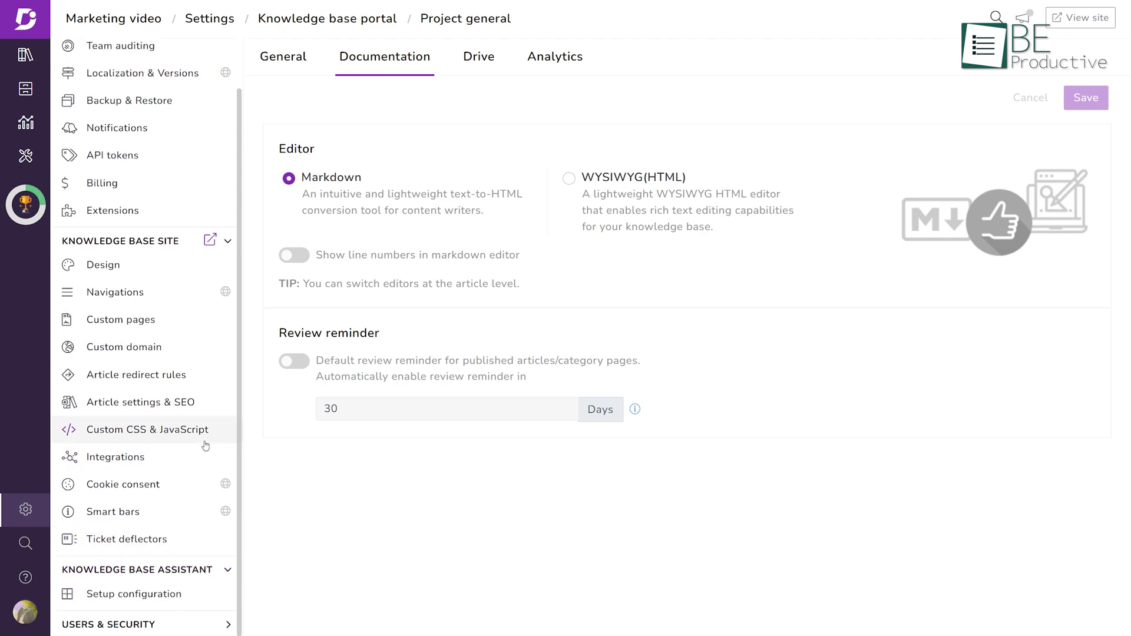
left_click(229, 626)
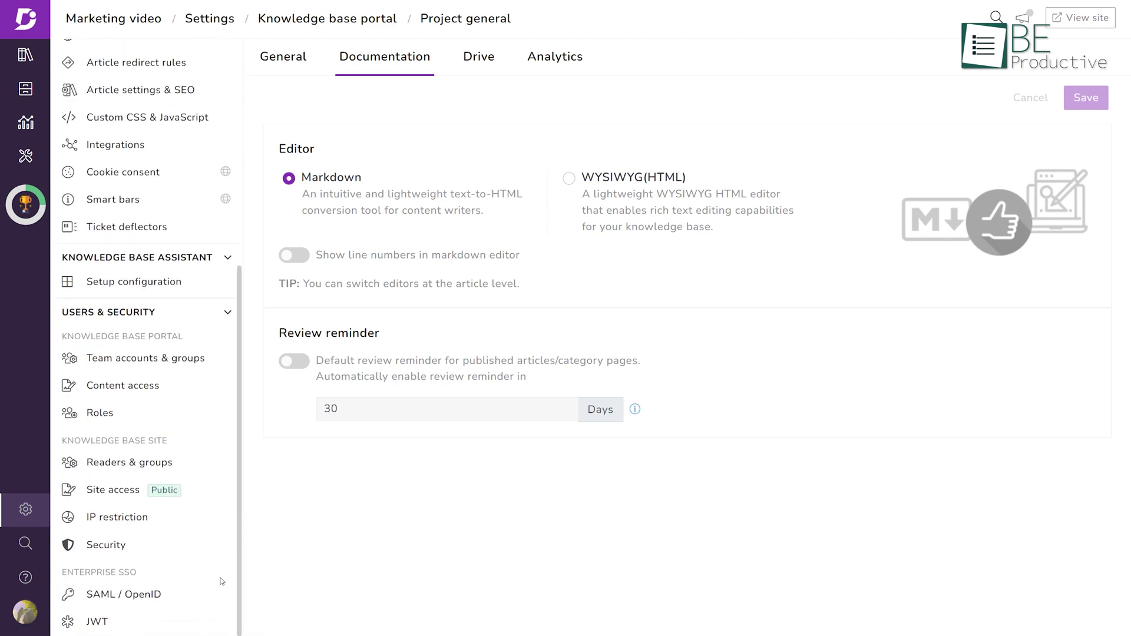
left_click(218, 382)
Step: Browse Localization & Versions, including the language list and machine translation settings
left_click(151, 138)
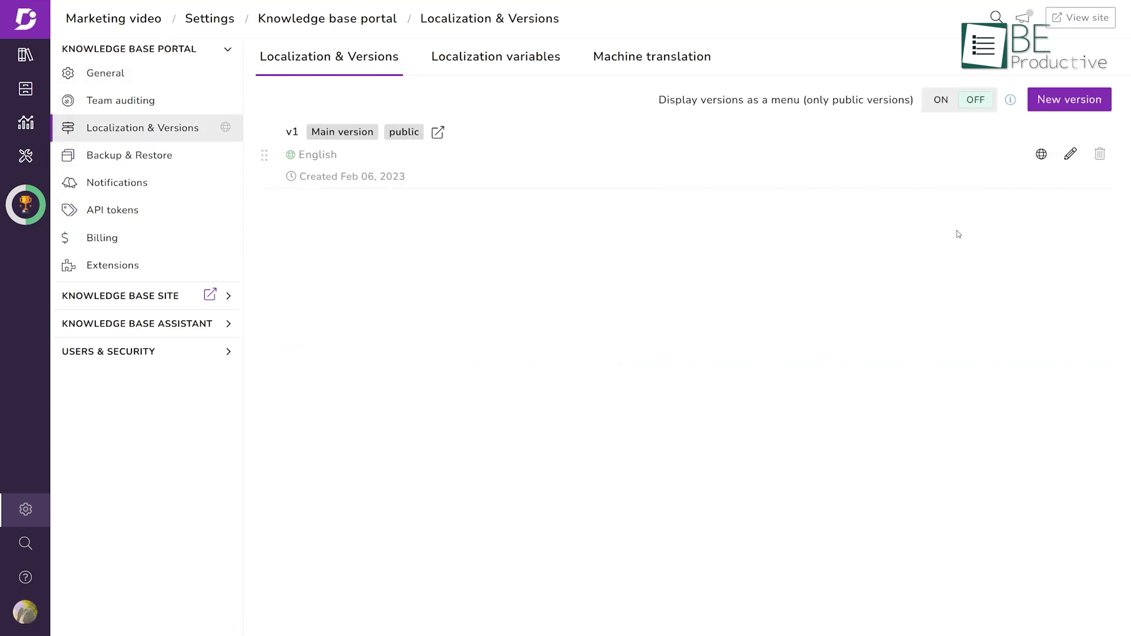
left_click(1042, 154)
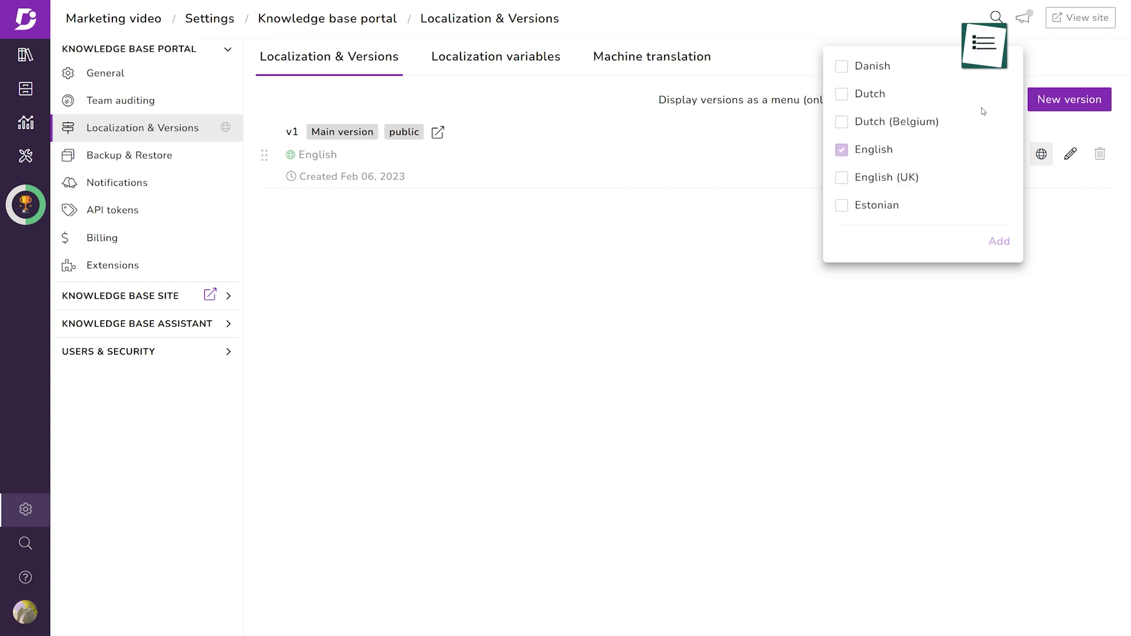
scroll(982, 111, "down", 2)
left_click(639, 69)
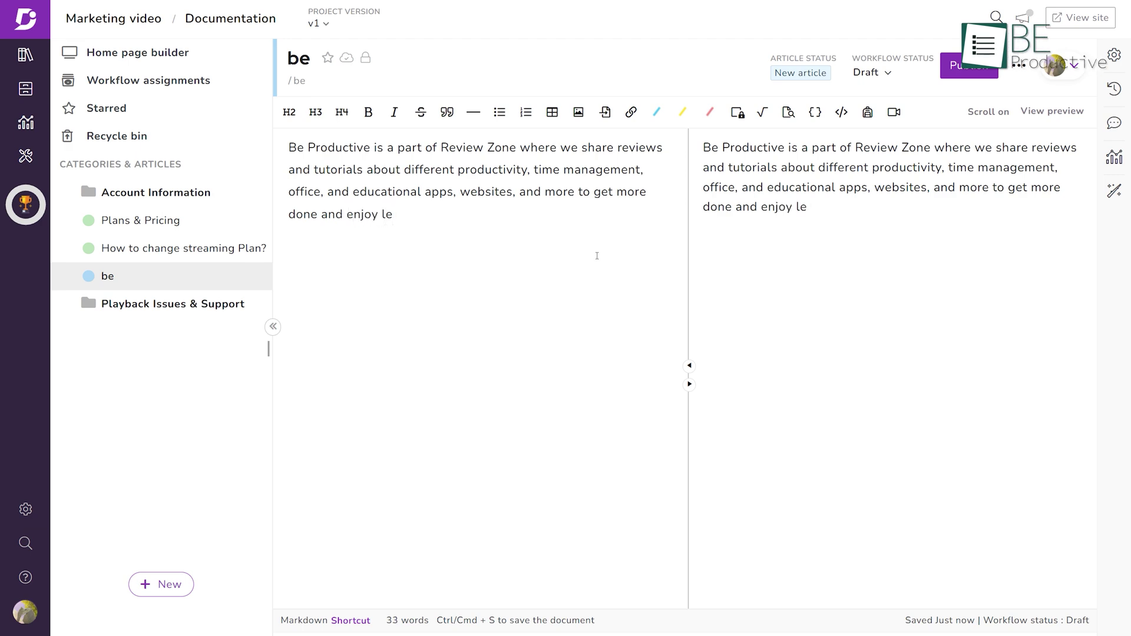
Step: Finish the article text with 'less', then view a Glossary term and the Error code Template
type("ss")
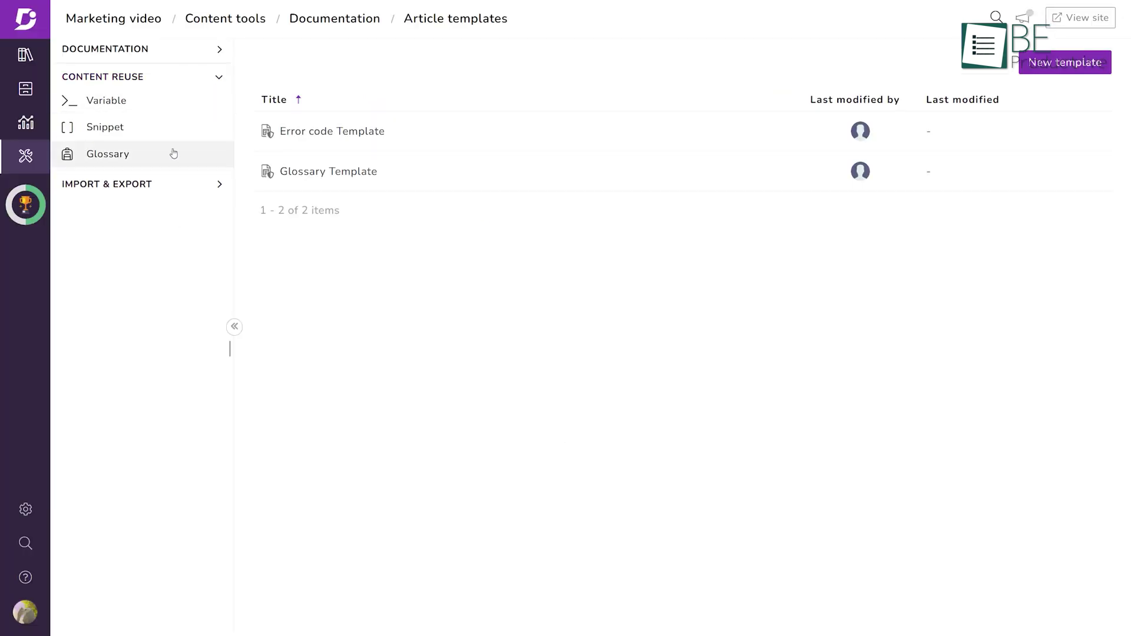
left_click(172, 159)
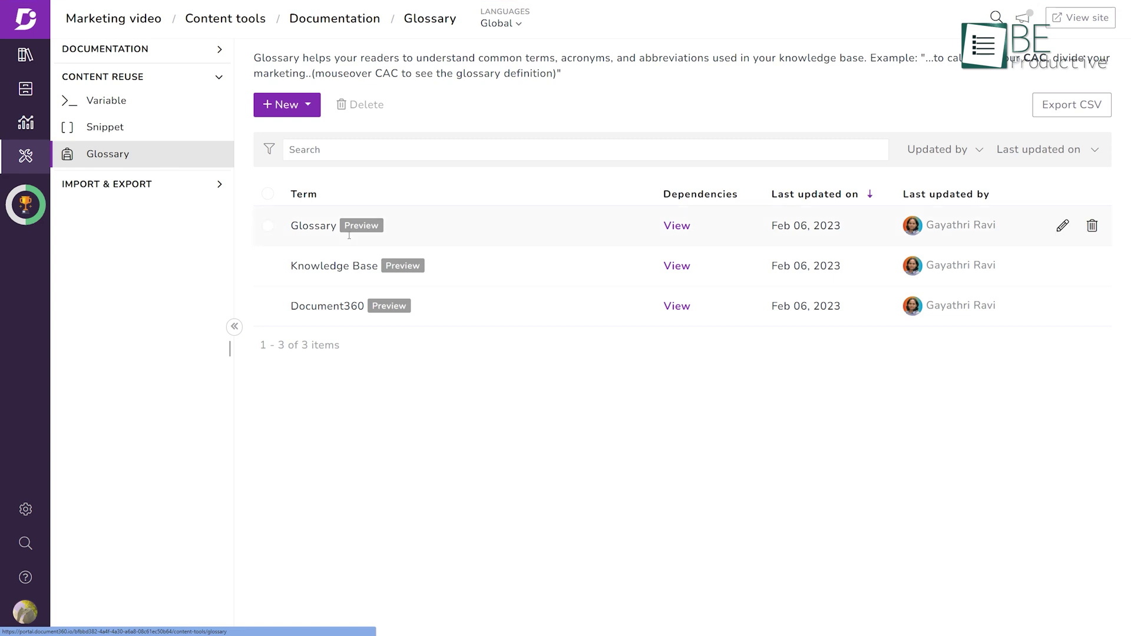
left_click(1062, 226)
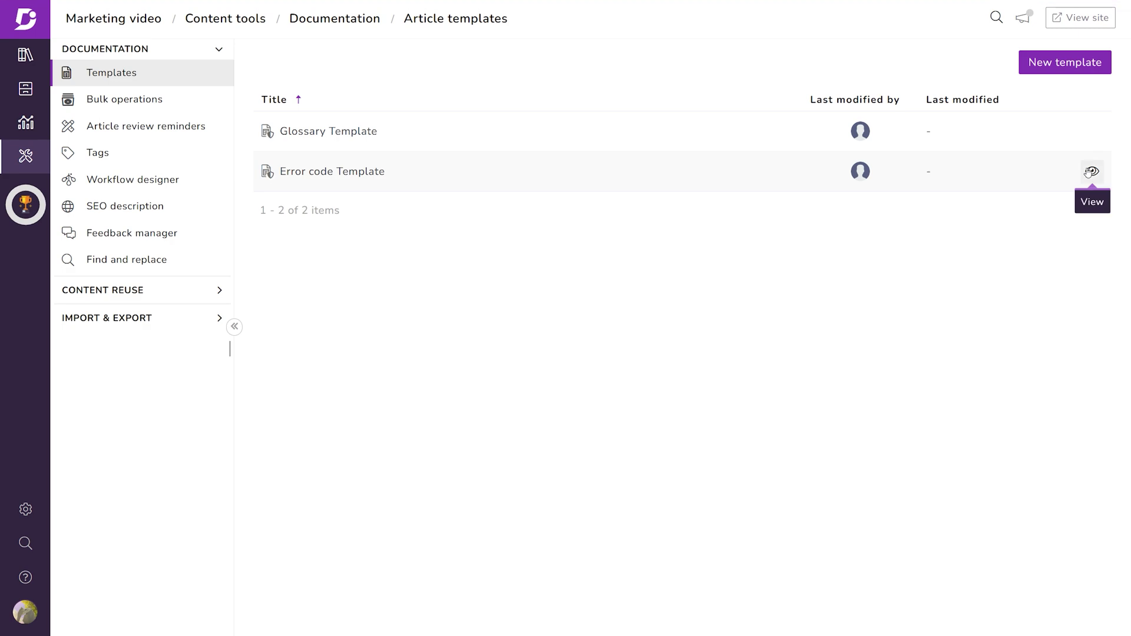
left_click(1087, 173)
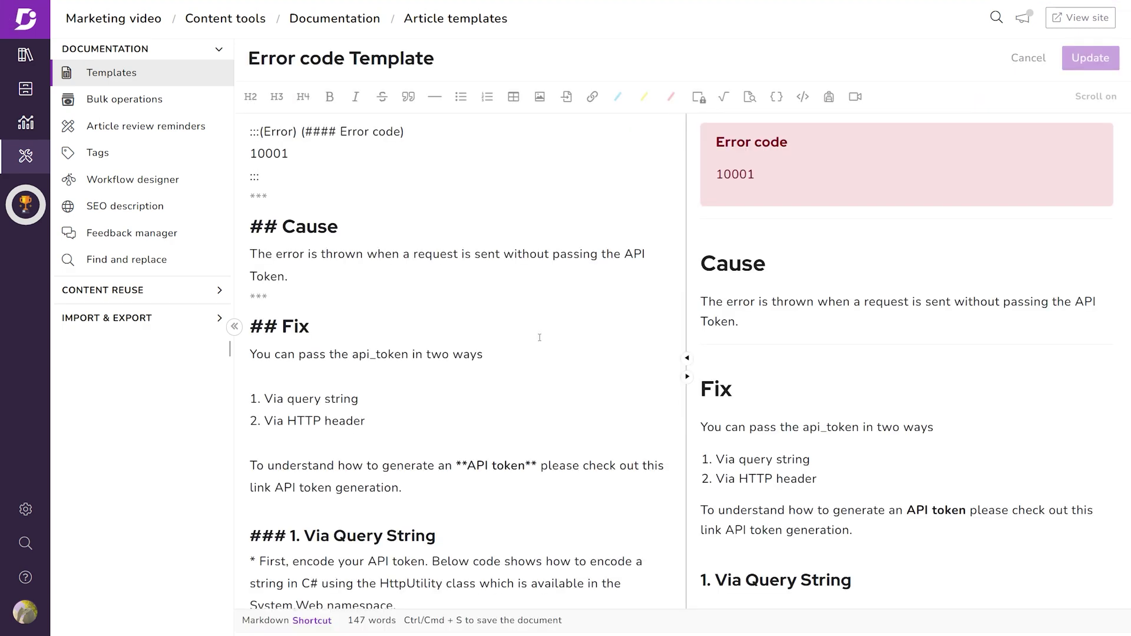
scroll(574, 371, "down", 4)
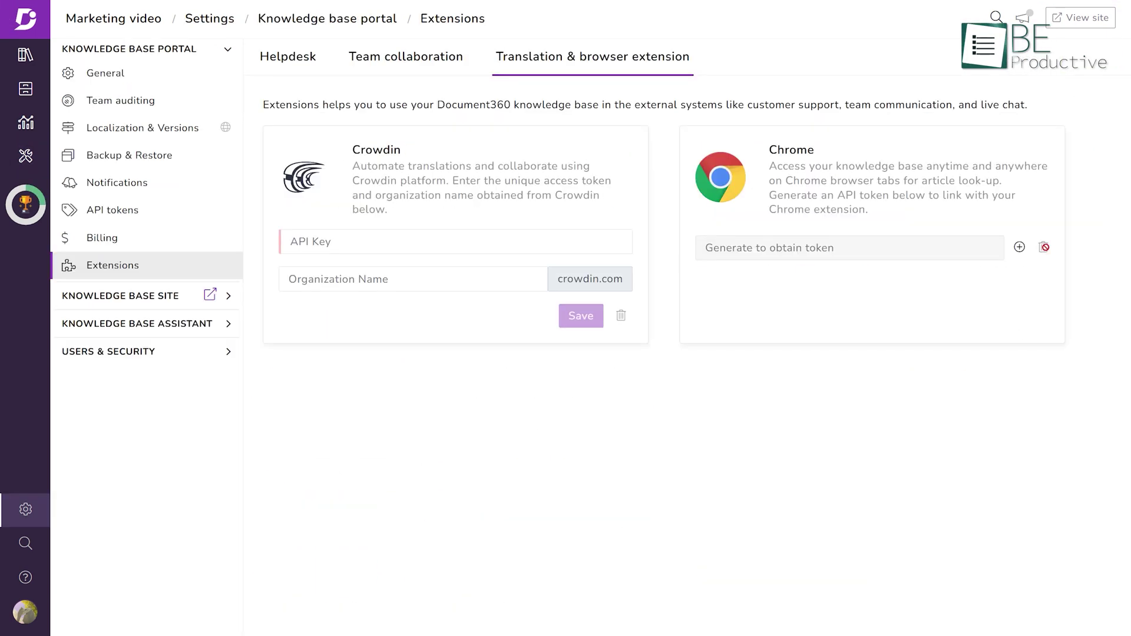
Step: Request a Chrome extension token, dismiss the prompt, and compare plan prices in GBP and USD
left_click(1019, 246)
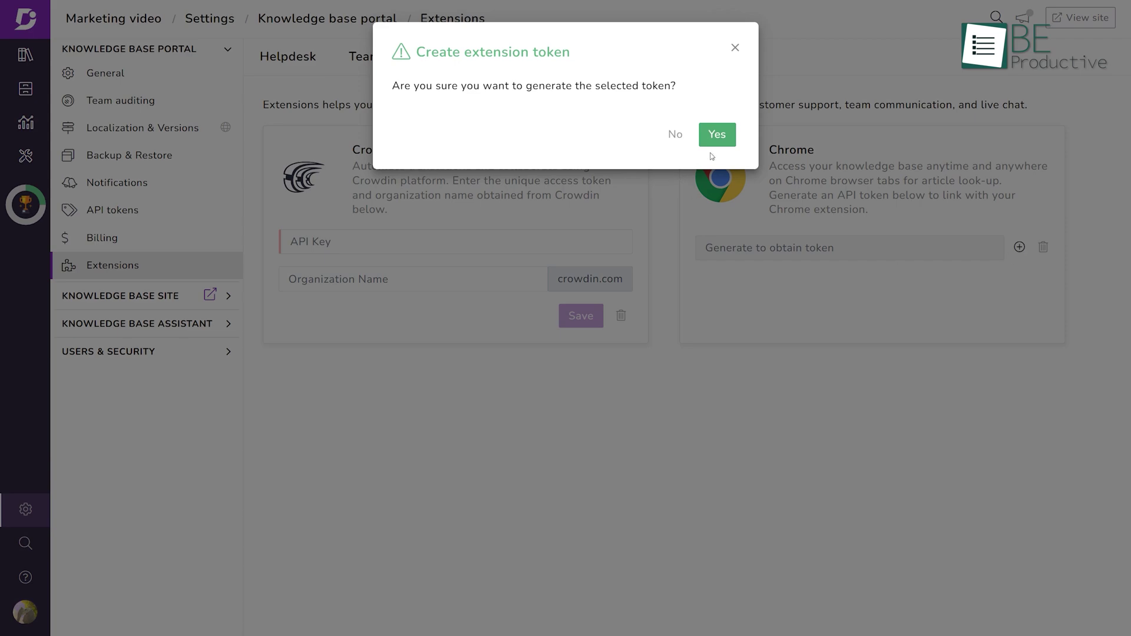
left_click(717, 140)
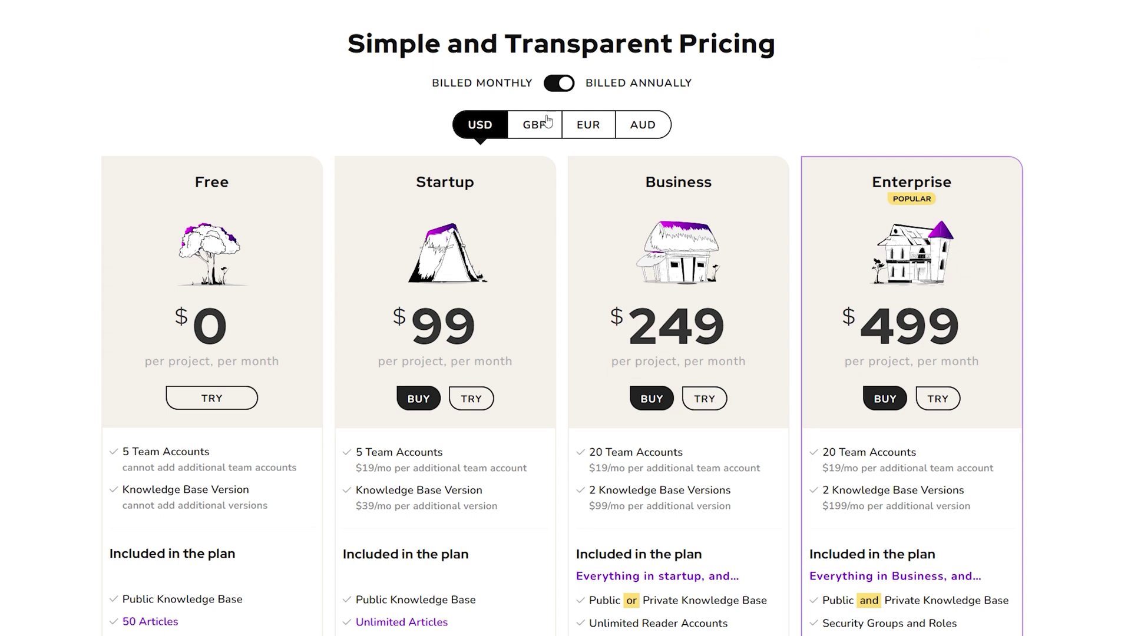
left_click(545, 126)
left_click(499, 130)
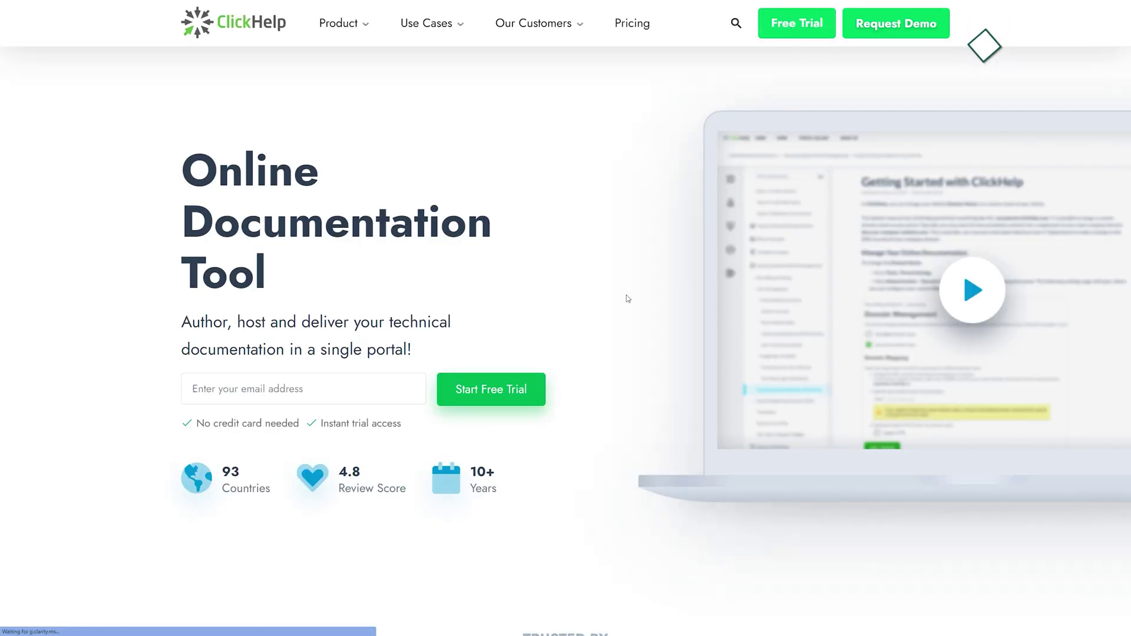
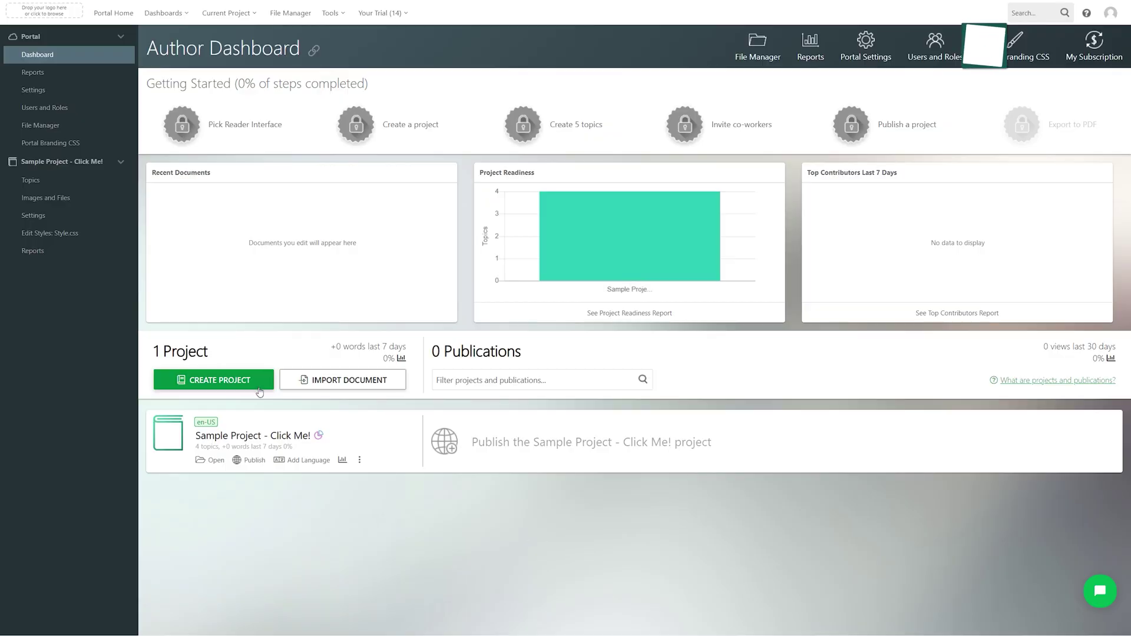
Step: Create a new ClickHelp documentation project named 'be' with the chosen template
left_click(259, 392)
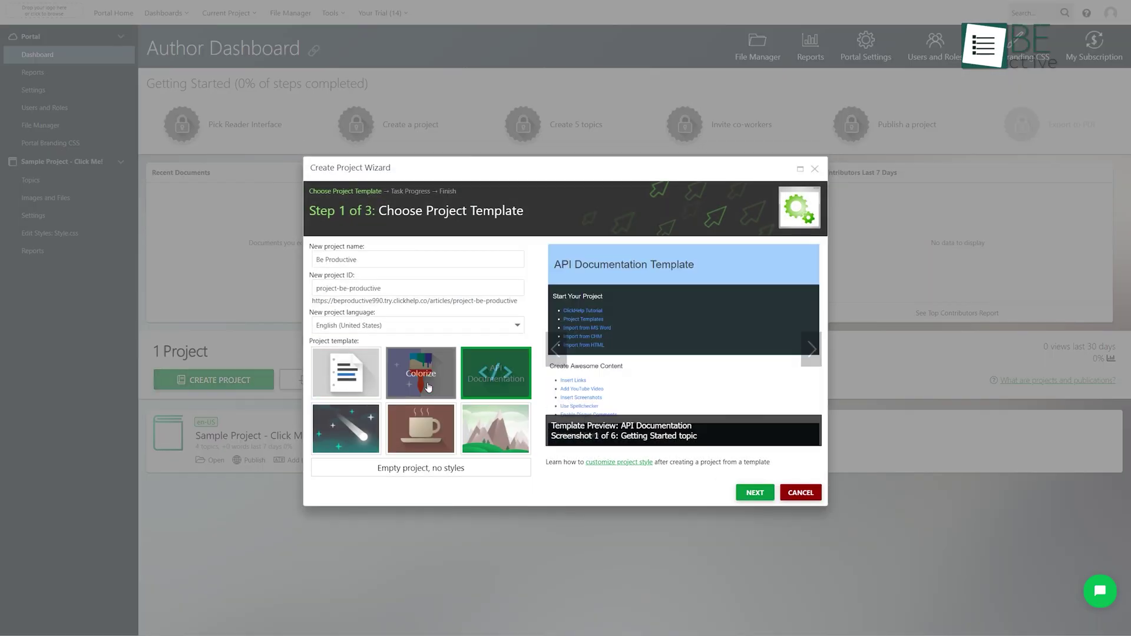
left_click(757, 494)
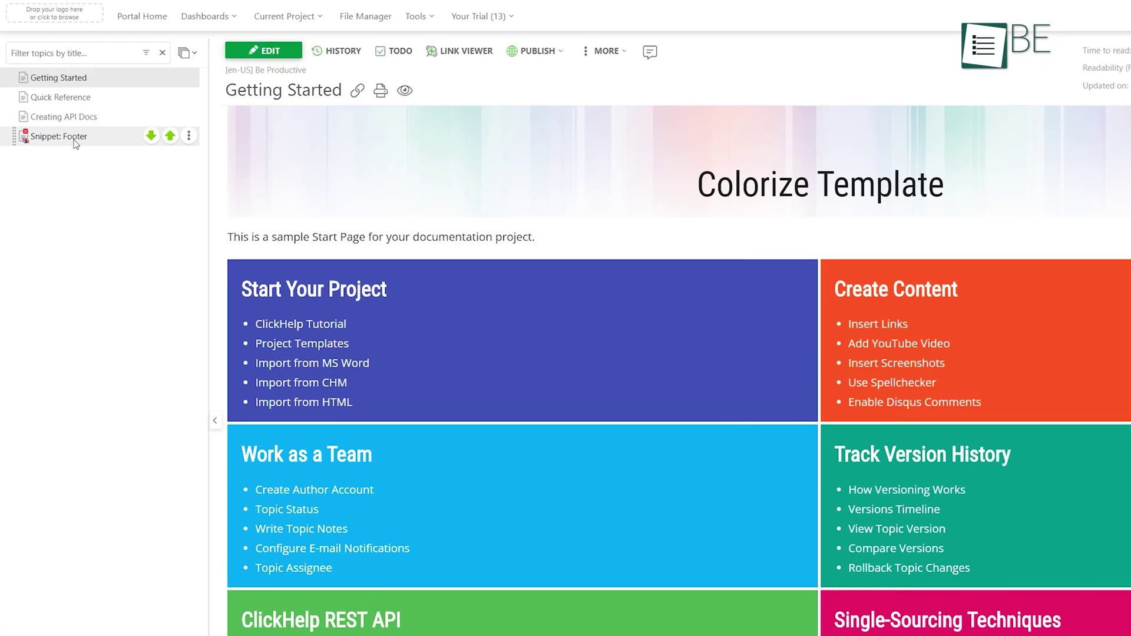
Step: Put the Snippet: Footer topic into edit mode and bring up the insertion options
left_click(91, 177)
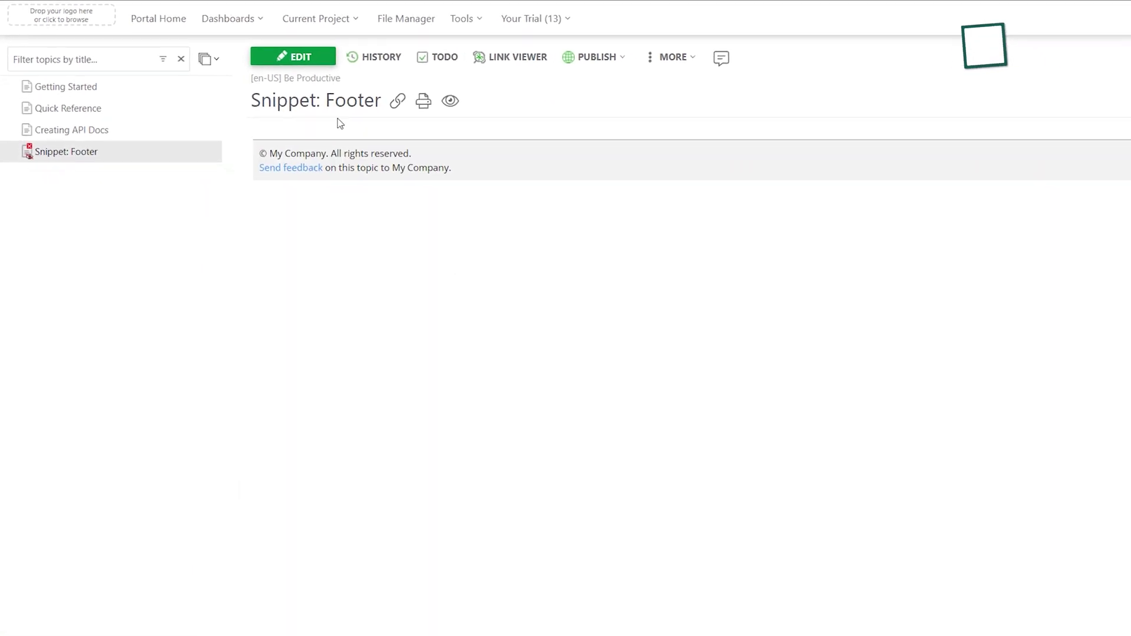
left_click(301, 59)
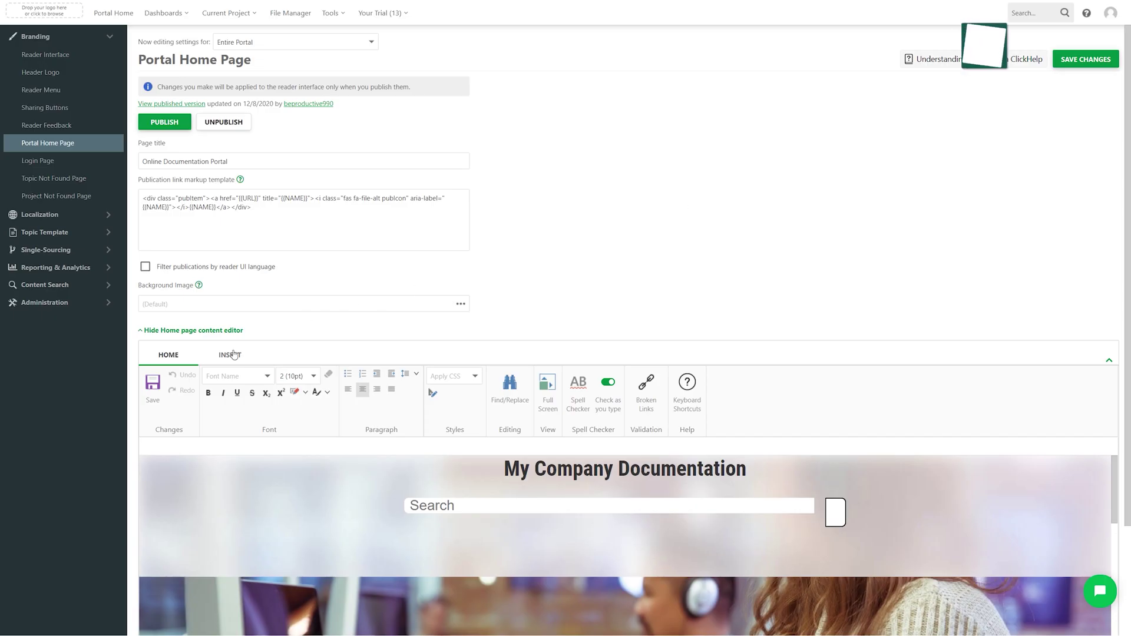
left_click(230, 355)
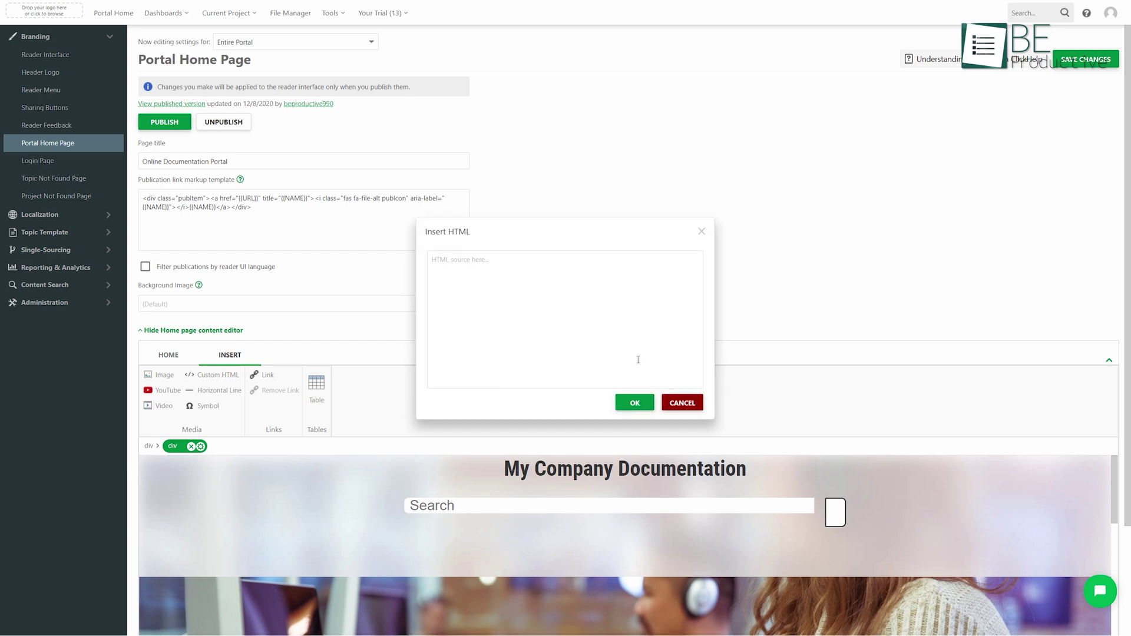
Step: Insert the custom HTML block, then reply 'Yes, we do.' to the table-samples comment and resolve it
left_click(631, 408)
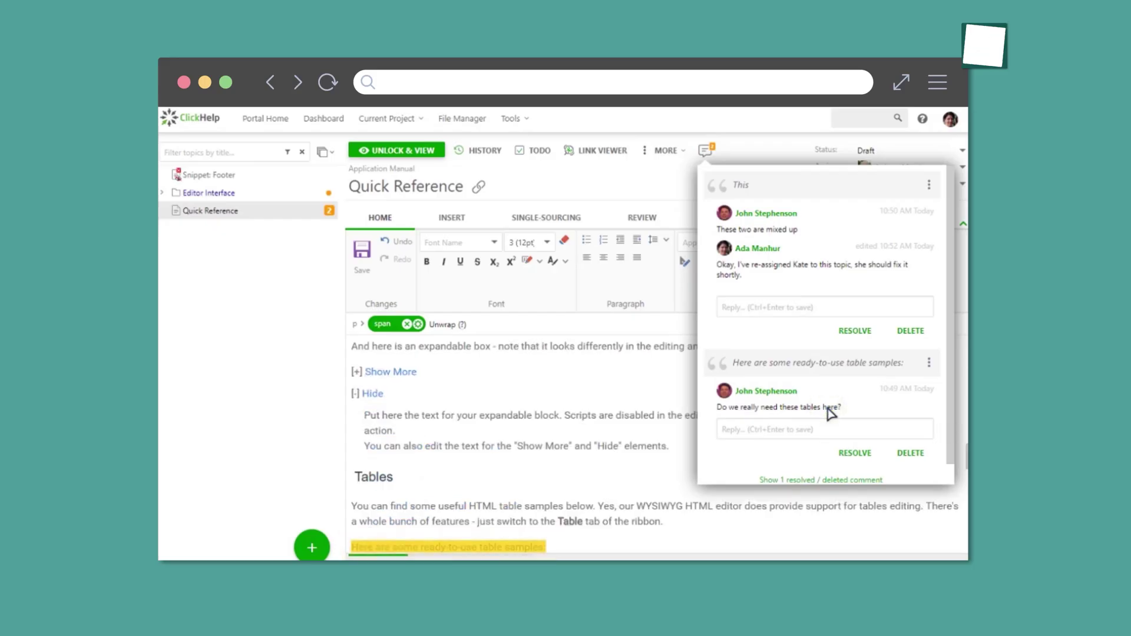
scroll(513, 489, "down", 2)
left_click(512, 487)
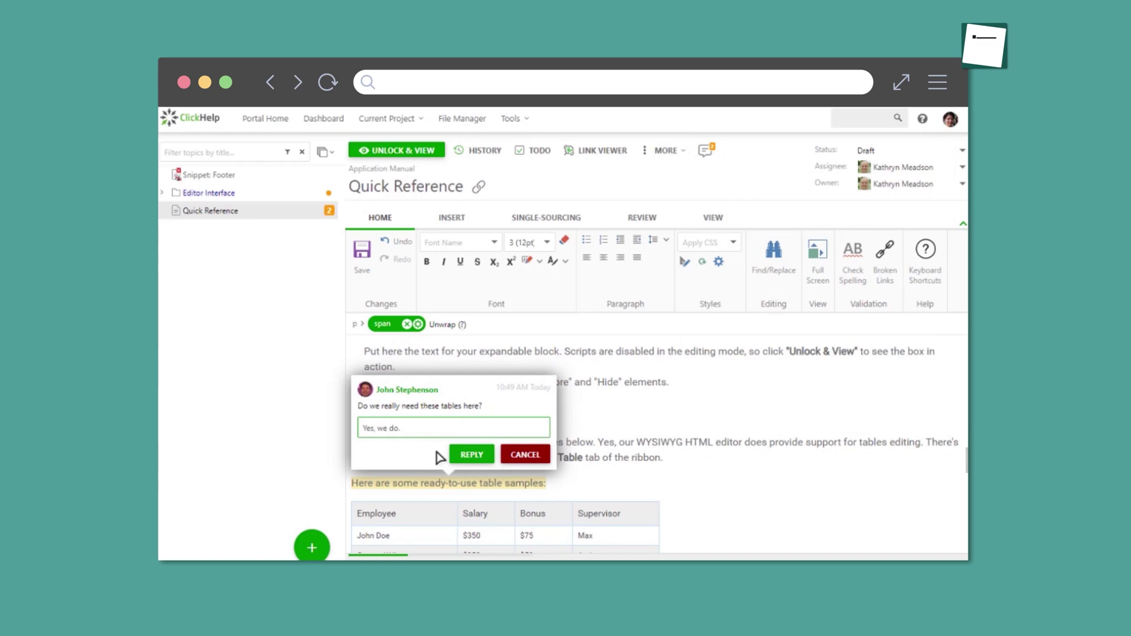
left_click(472, 455)
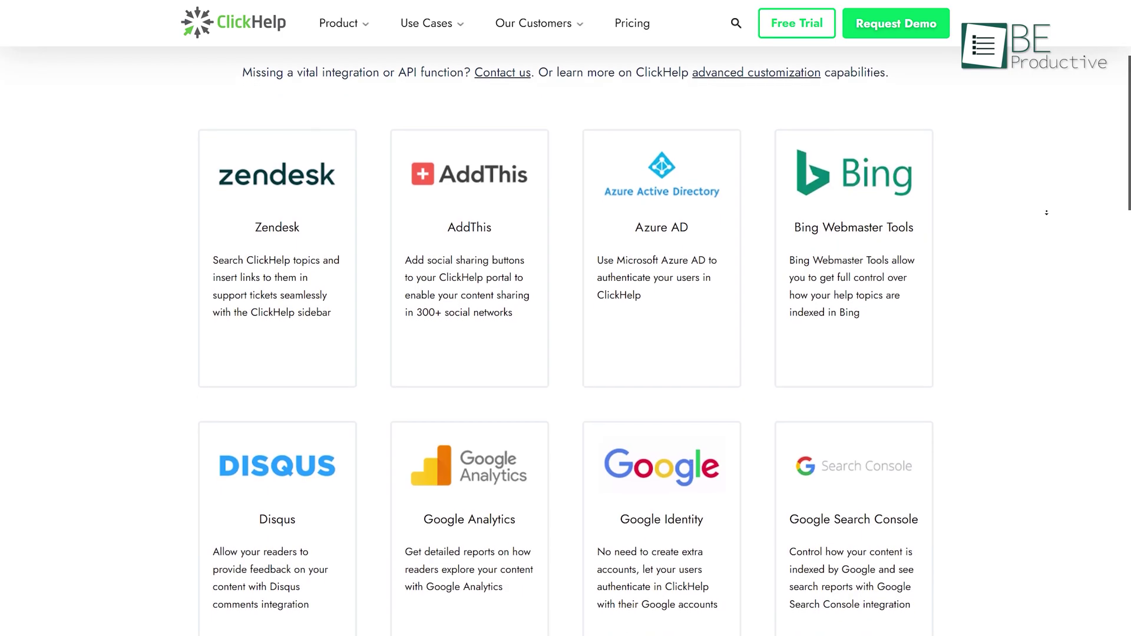
Step: Scroll the integrations page, then show yearly plan prices of 1,810, 2,950 and 5,990 USD
scroll(1046, 212, "down", 2)
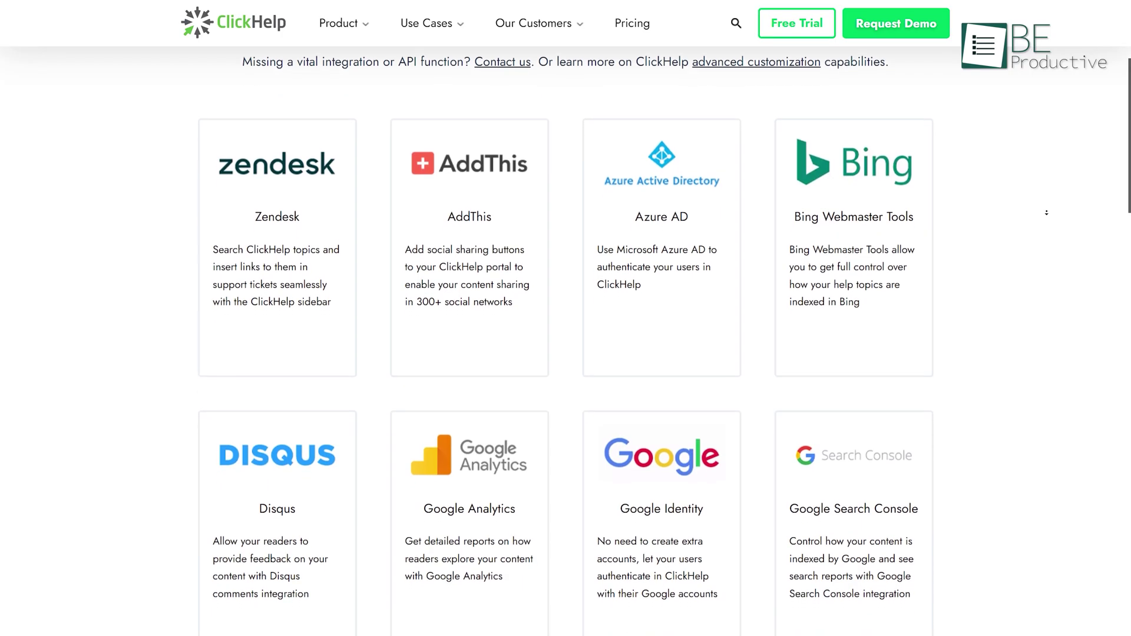
scroll(1047, 212, "down", 2)
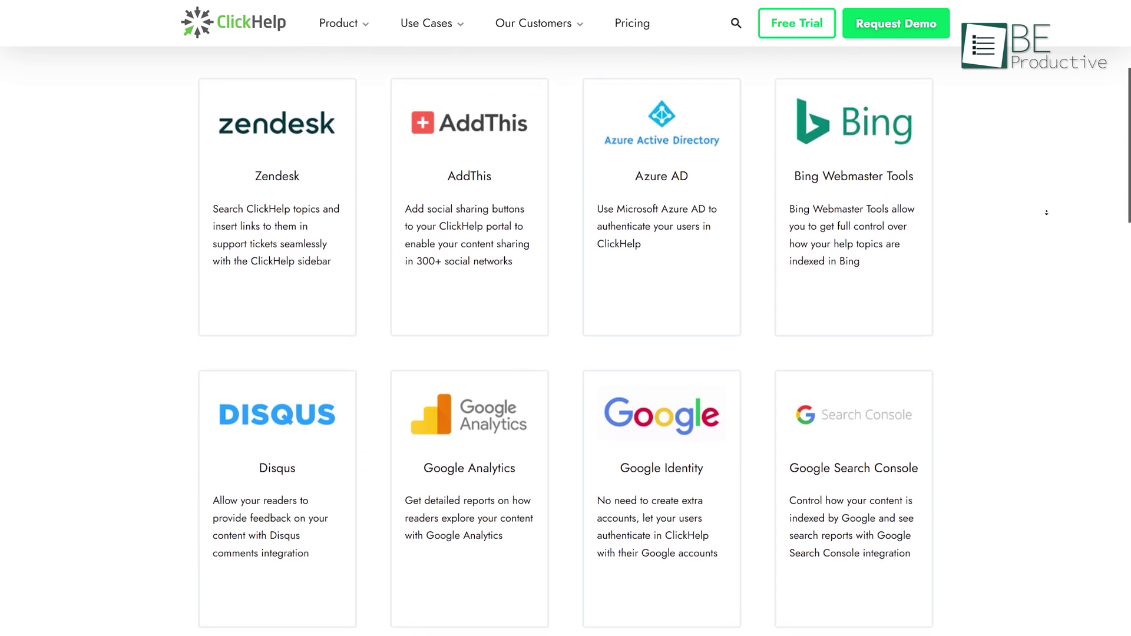
scroll(1047, 212, "down", 2)
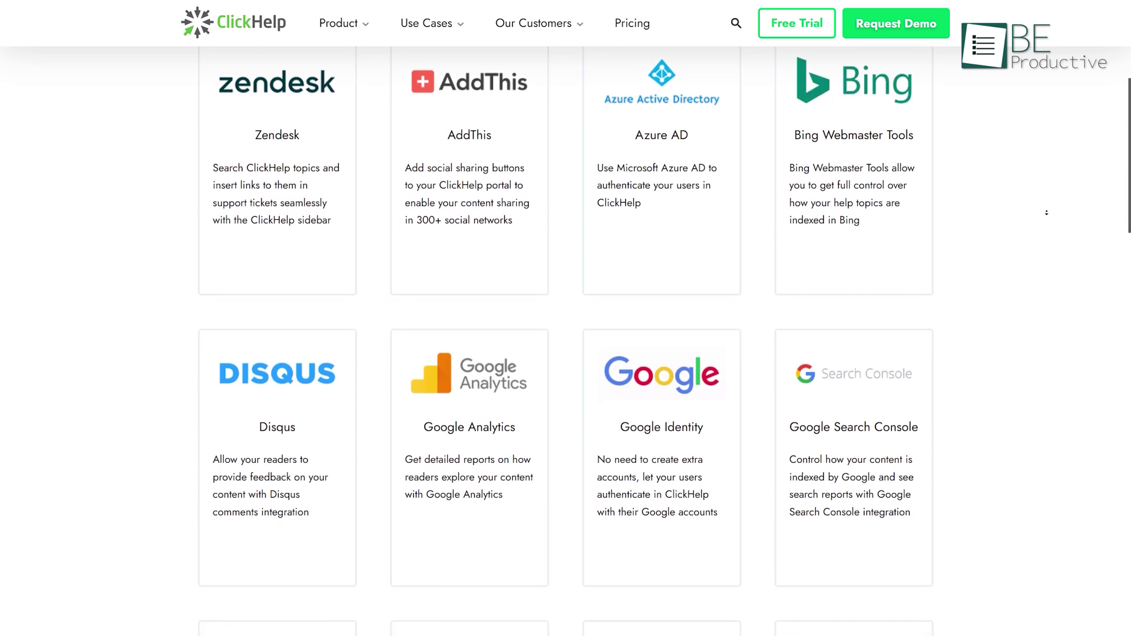
scroll(1046, 212, "down", 2)
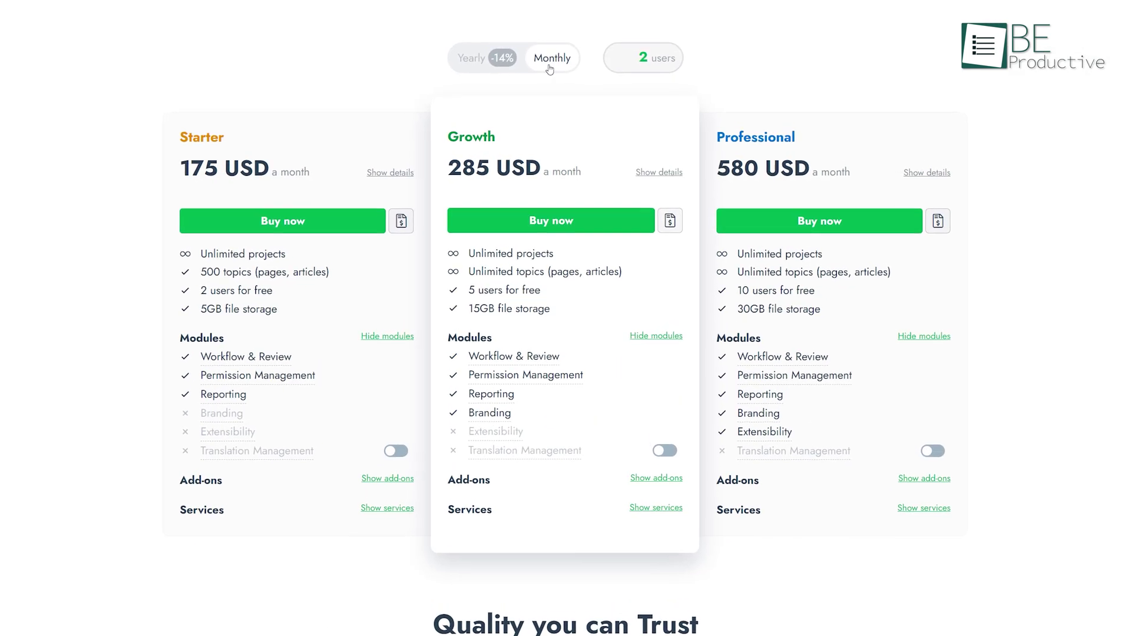
left_click(477, 62)
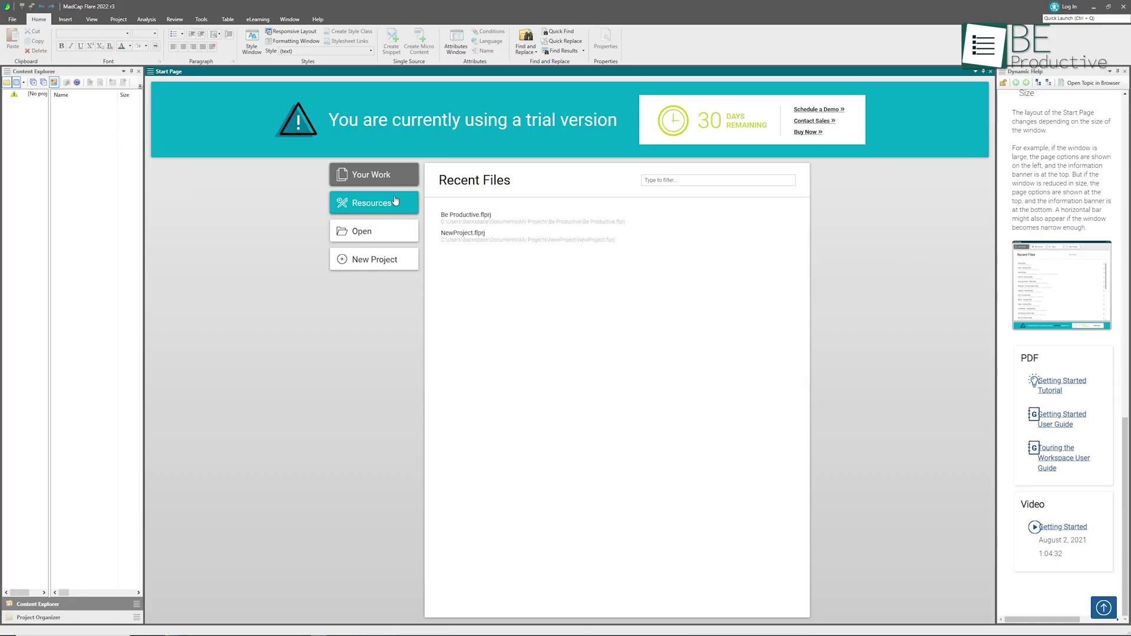
Step: Show the Start Page Resources cards and scroll through the online help, training, demo and promotion offers
left_click(395, 201)
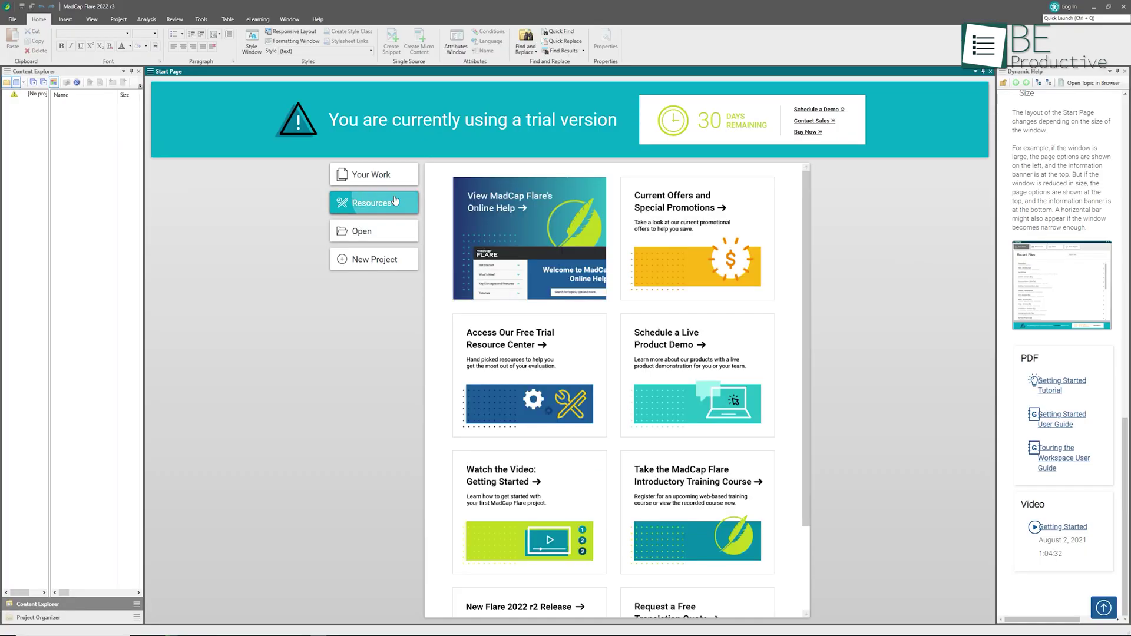
scroll(686, 229, "down", 3)
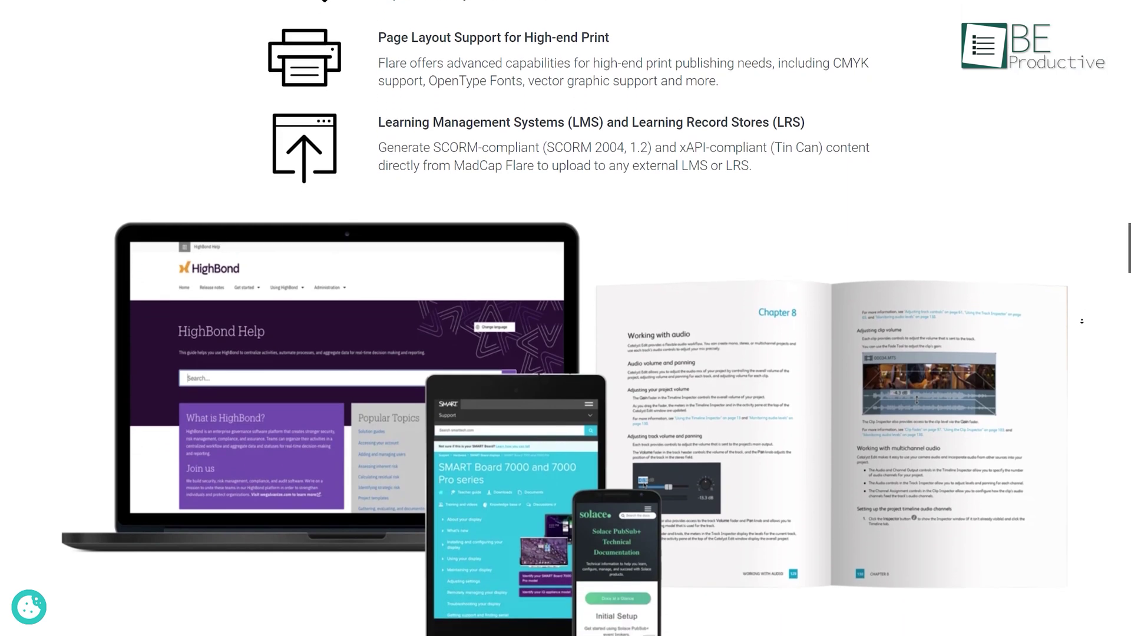
Step: Preview Project Organizer, Visual Editor with Structure Bars, then Split View Editor with XML Code View
scroll(1082, 321, "down", 2)
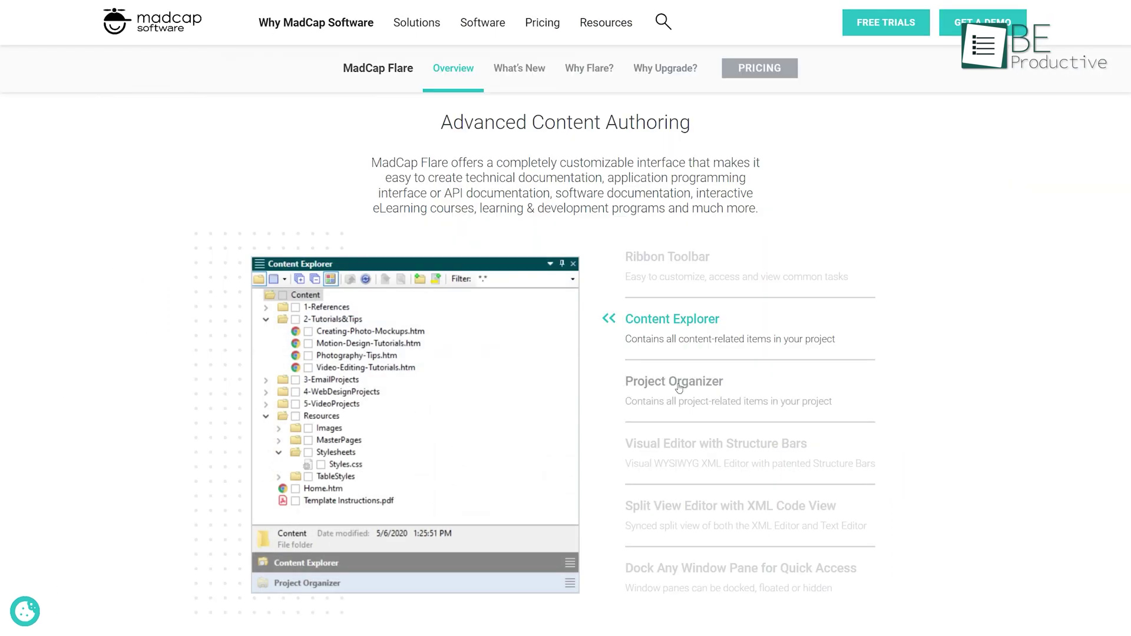
left_click(680, 384)
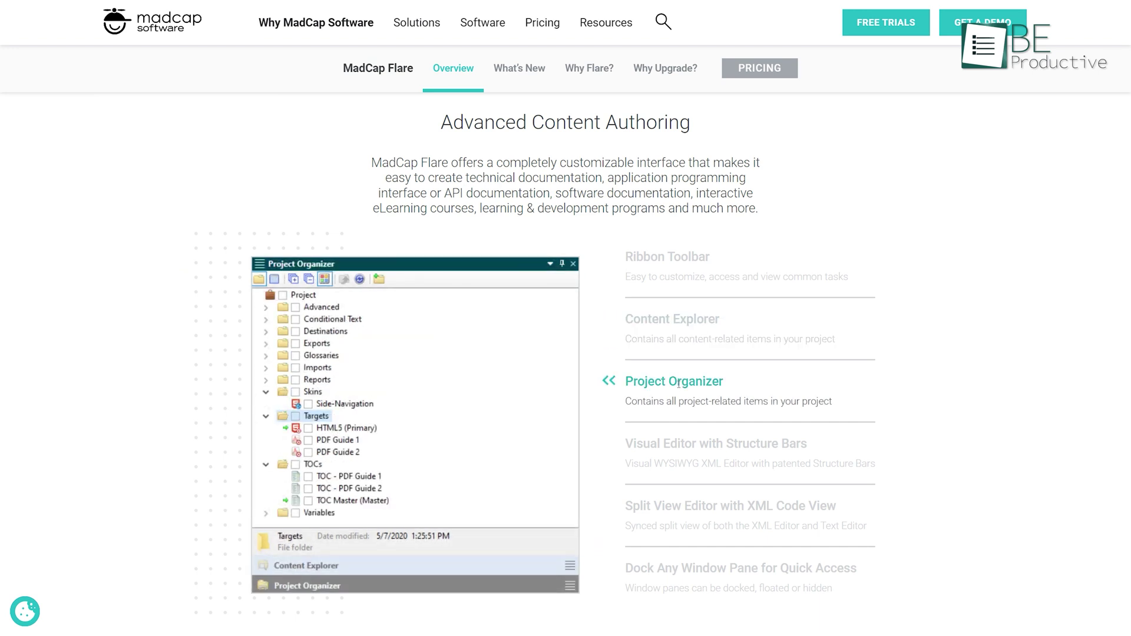
left_click(664, 441)
left_click(637, 511)
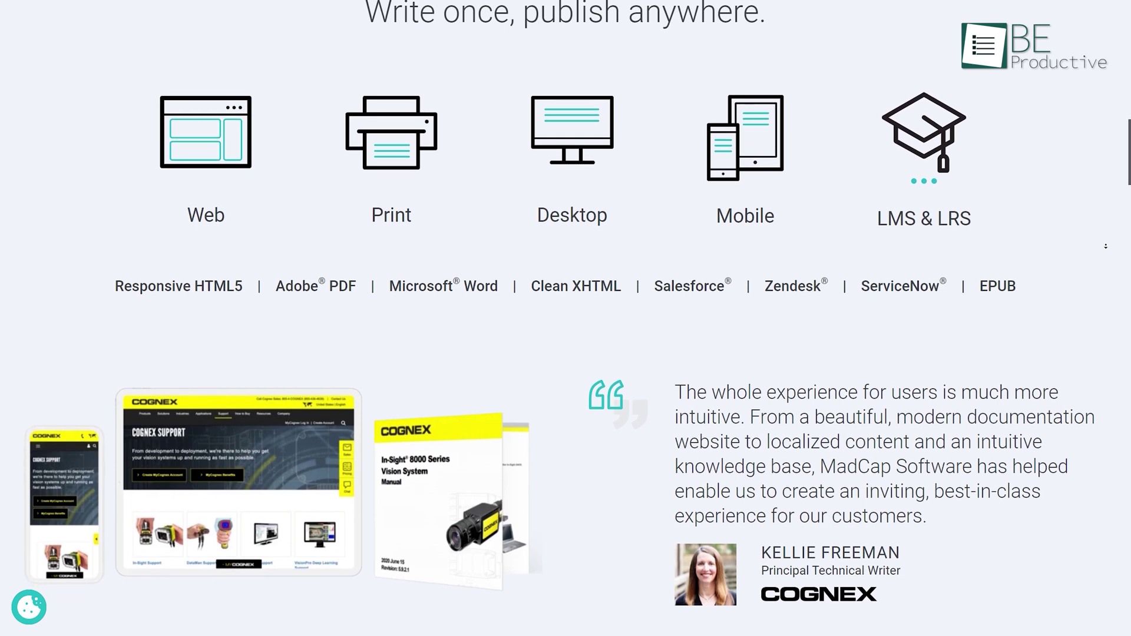
scroll(1106, 246, "down", 1)
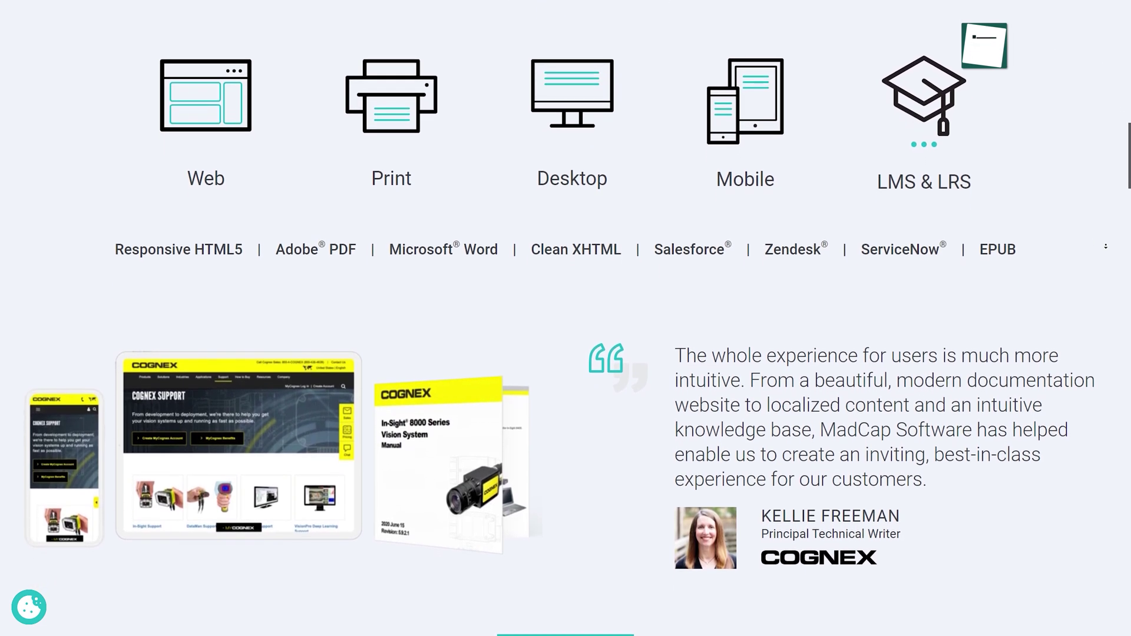